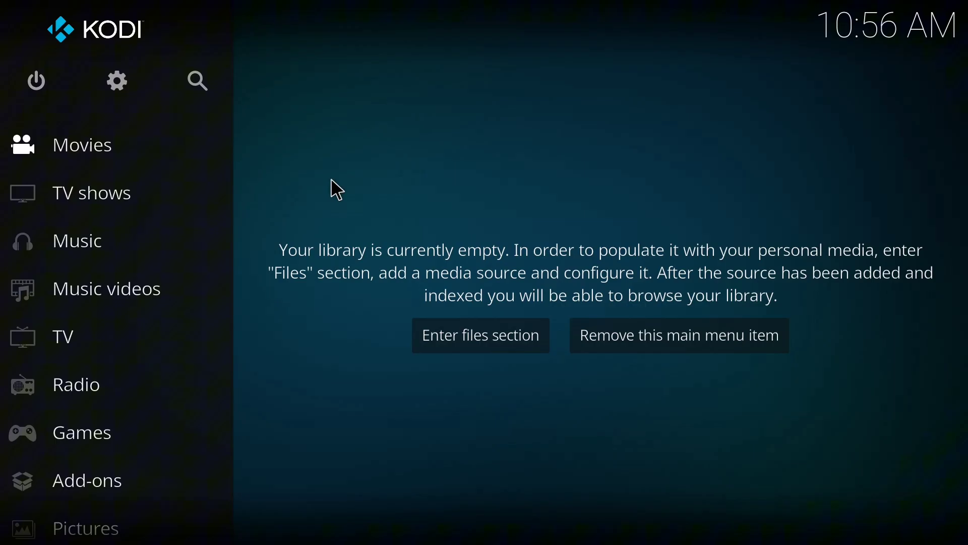
- Allow add-on installation from unknown sources in the system settings and accept the warning
click(122, 95)
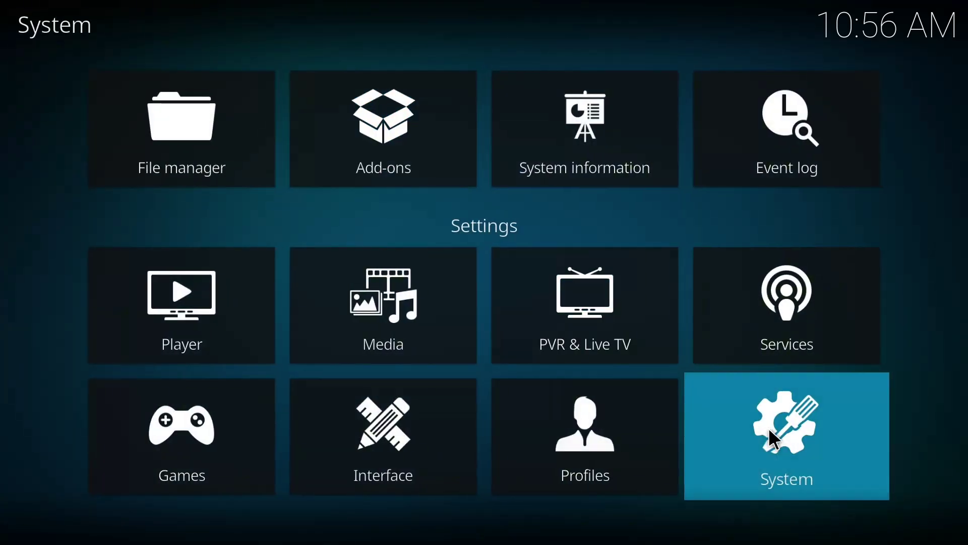
click(771, 432)
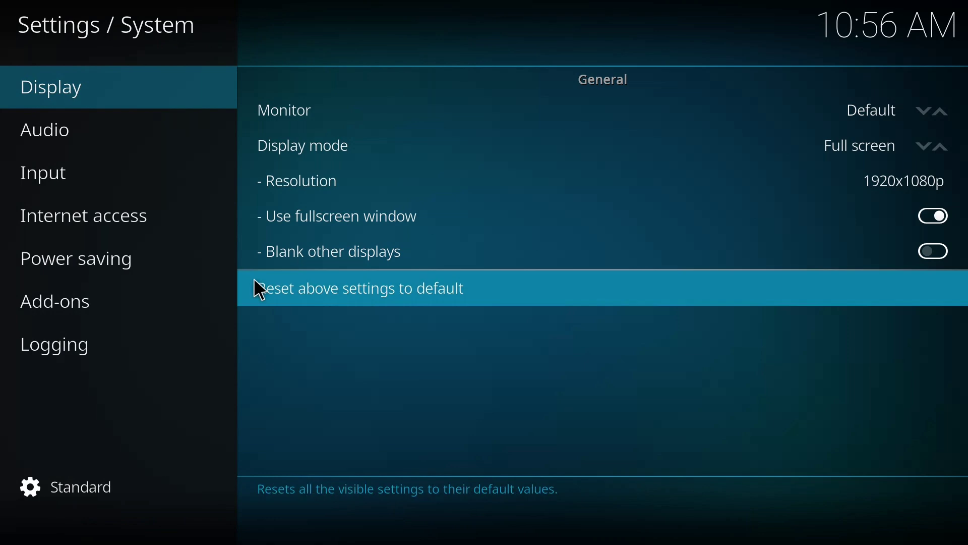
mouse_move(119, 323)
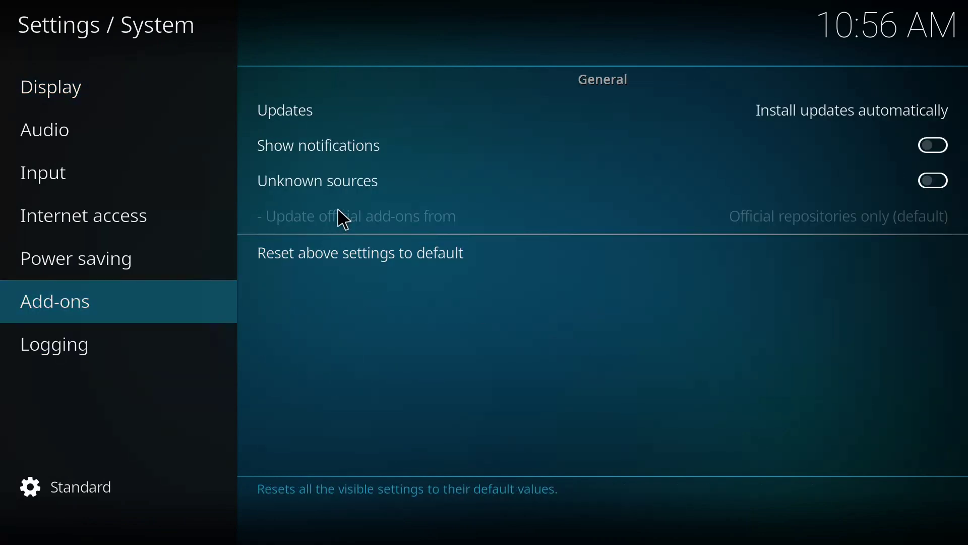
click(357, 181)
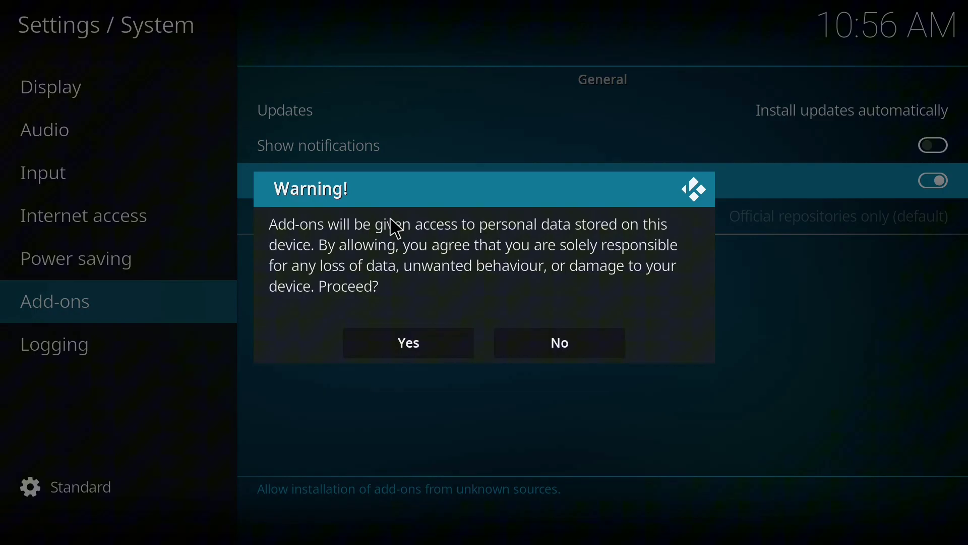
click(376, 348)
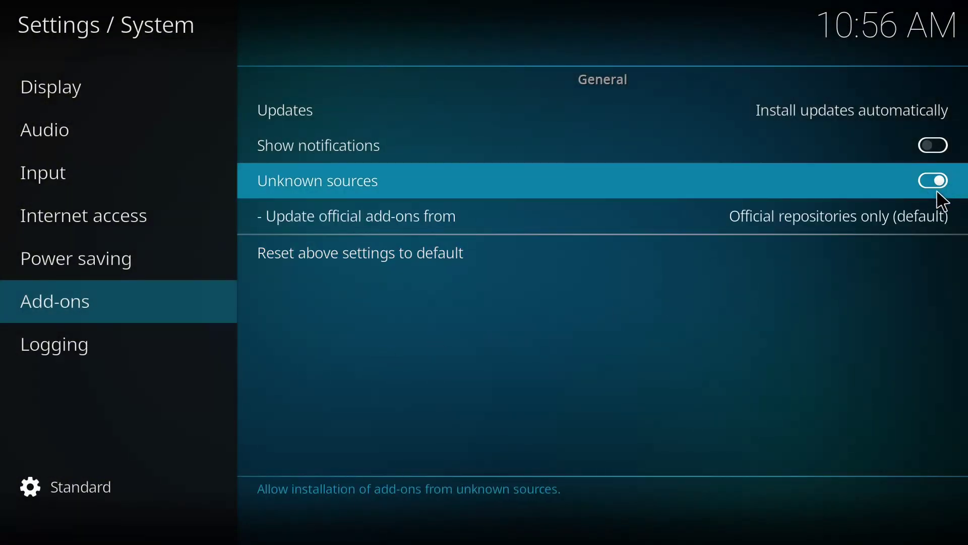
click(48, 109)
right_click(6, 12)
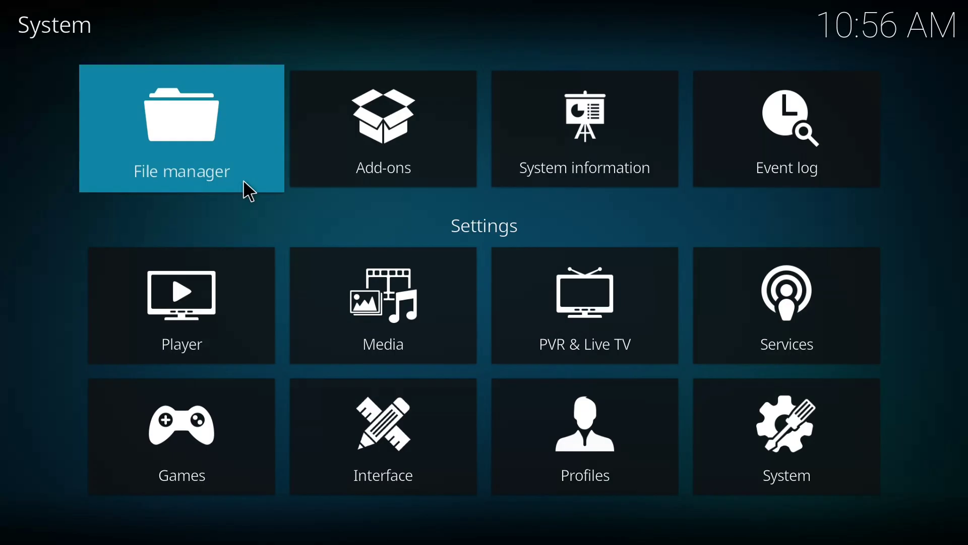
click(214, 161)
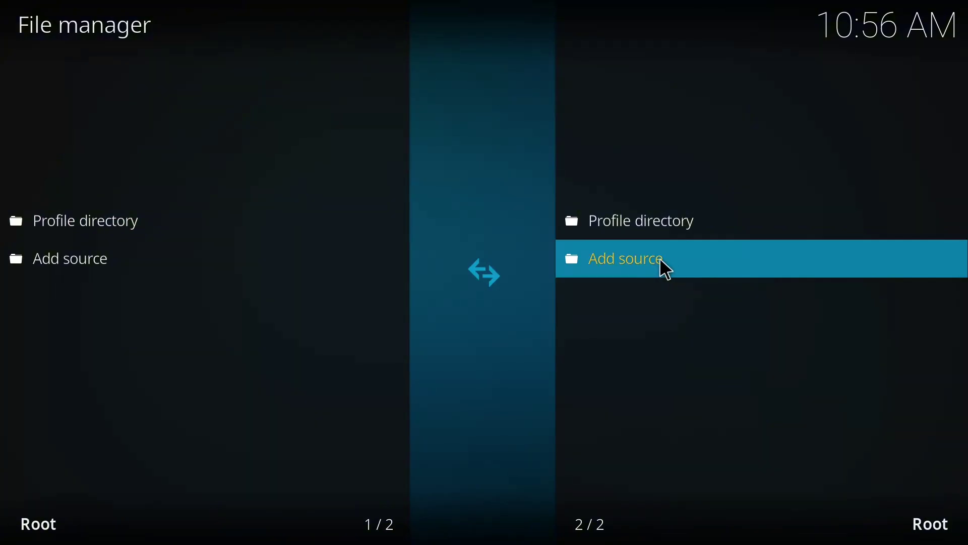
click(663, 268)
click(451, 196)
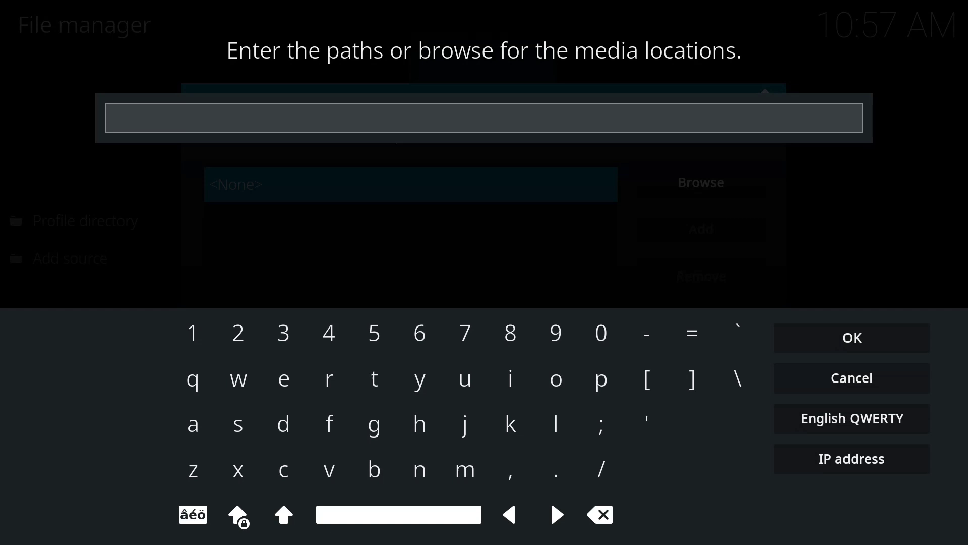
text(https:)
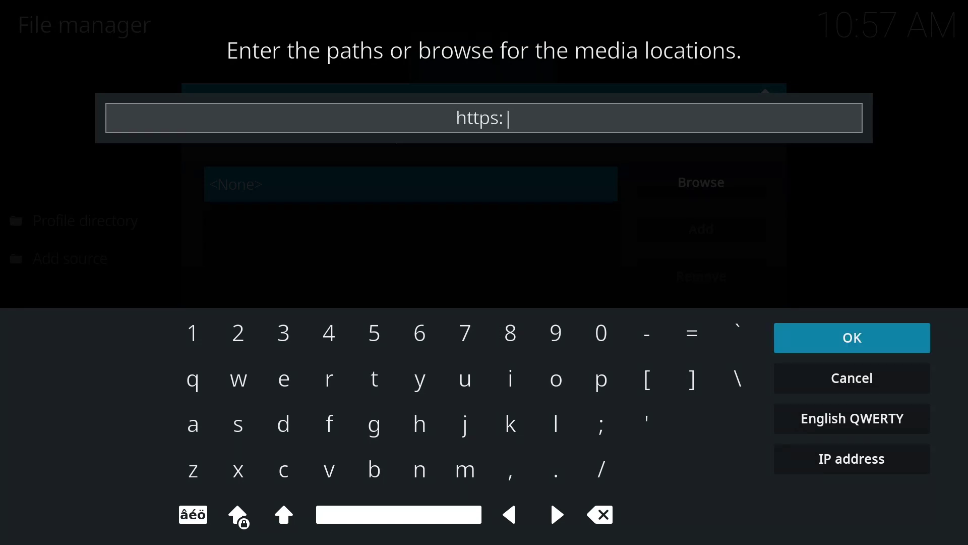
text(//mylost)
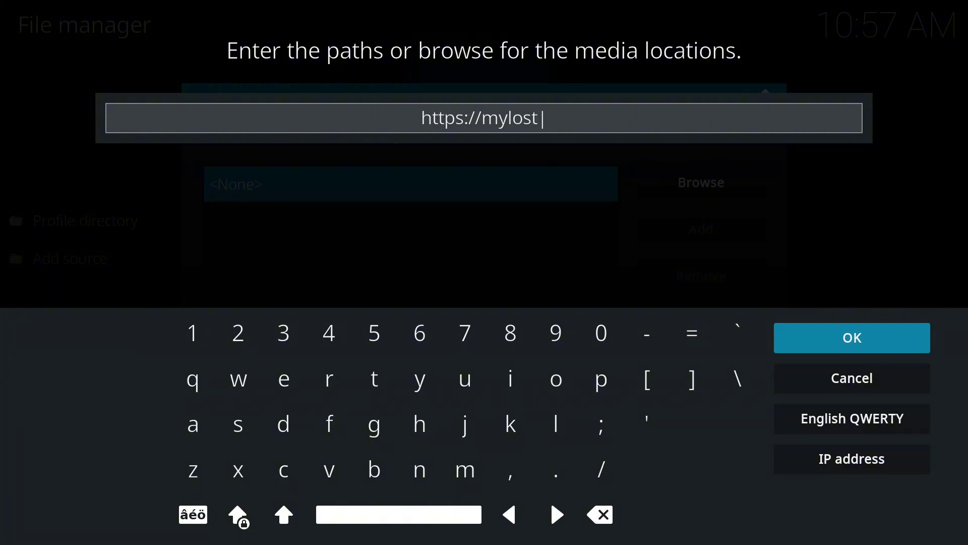
text(soulspa)
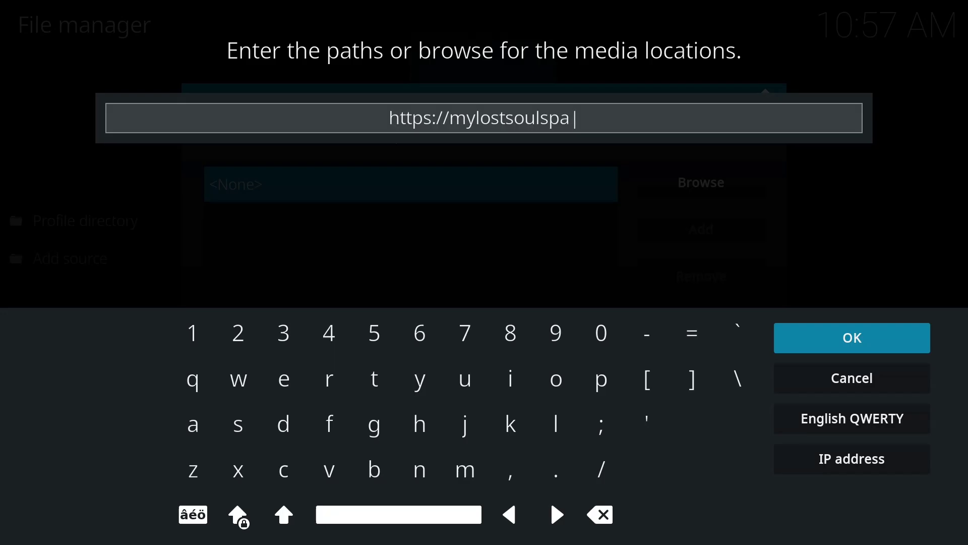
text(ce)
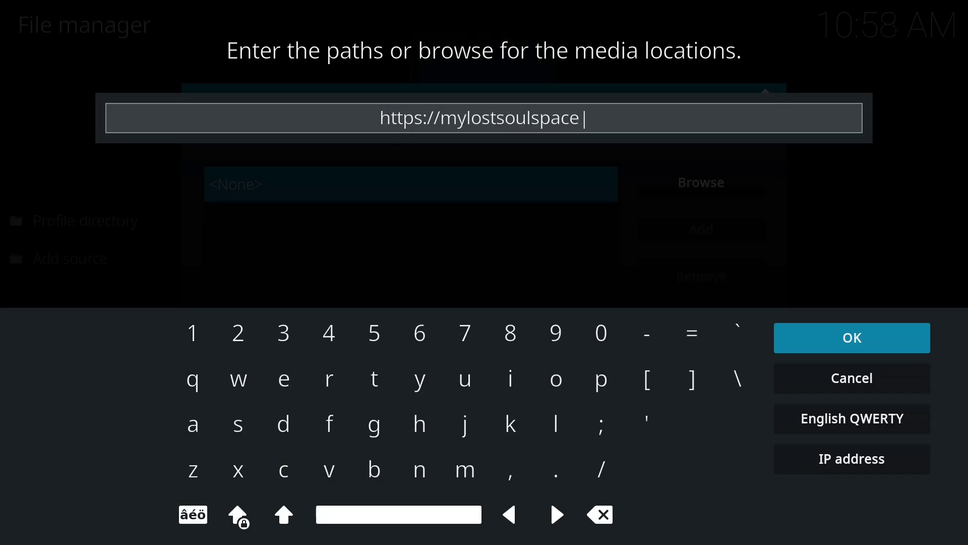
text(.co)
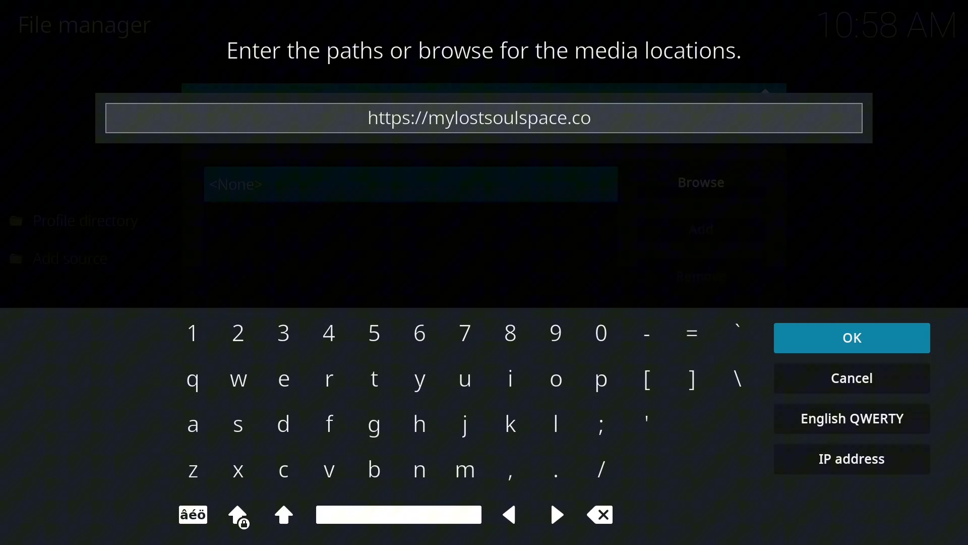
text(.uk)
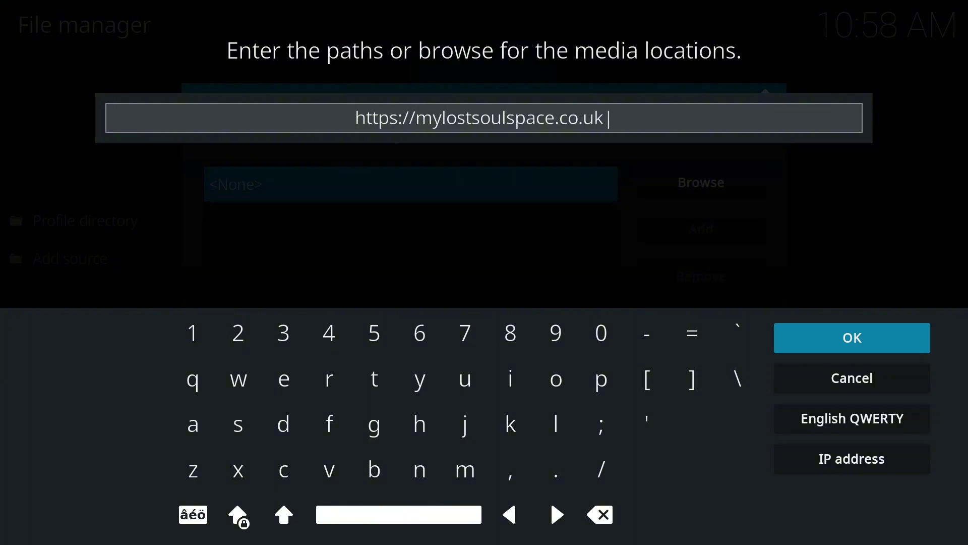
text(/repo)
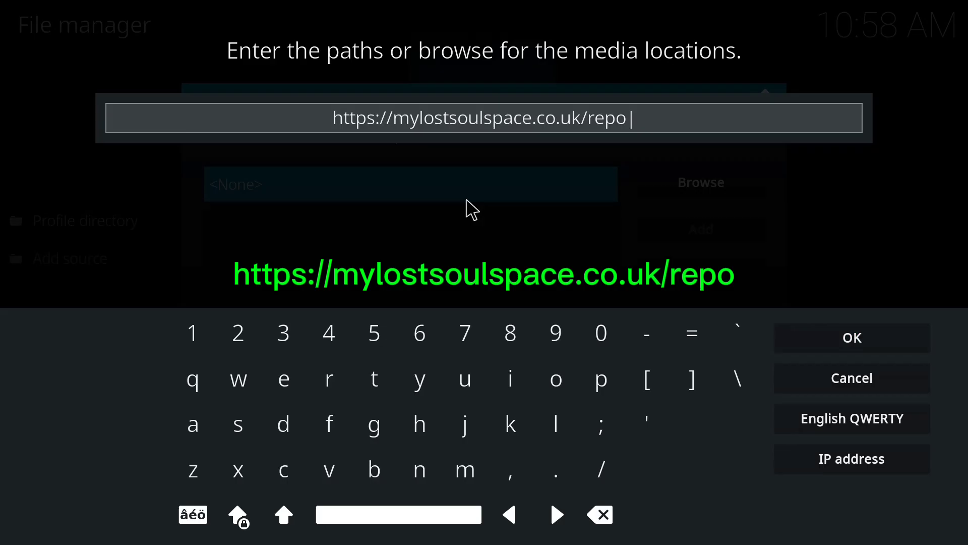
click(873, 348)
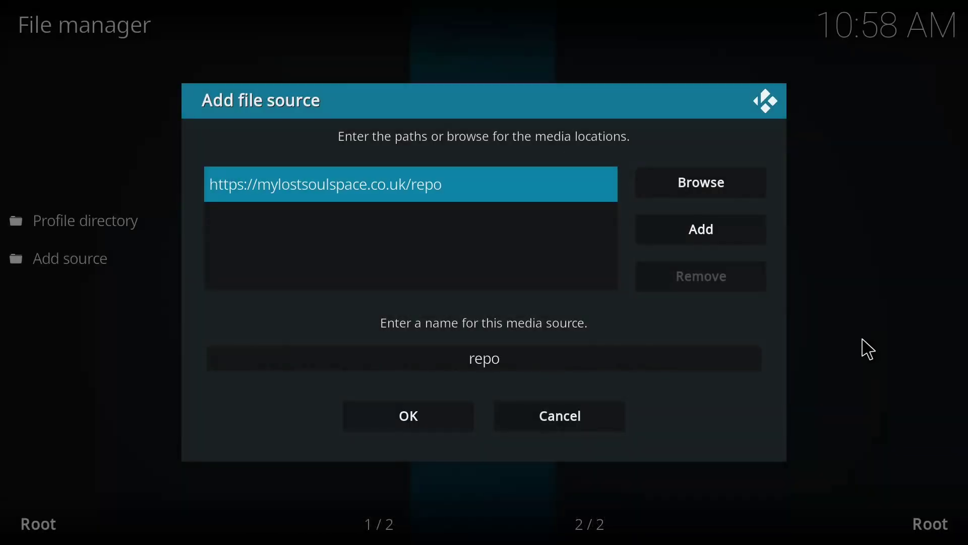
click(415, 415)
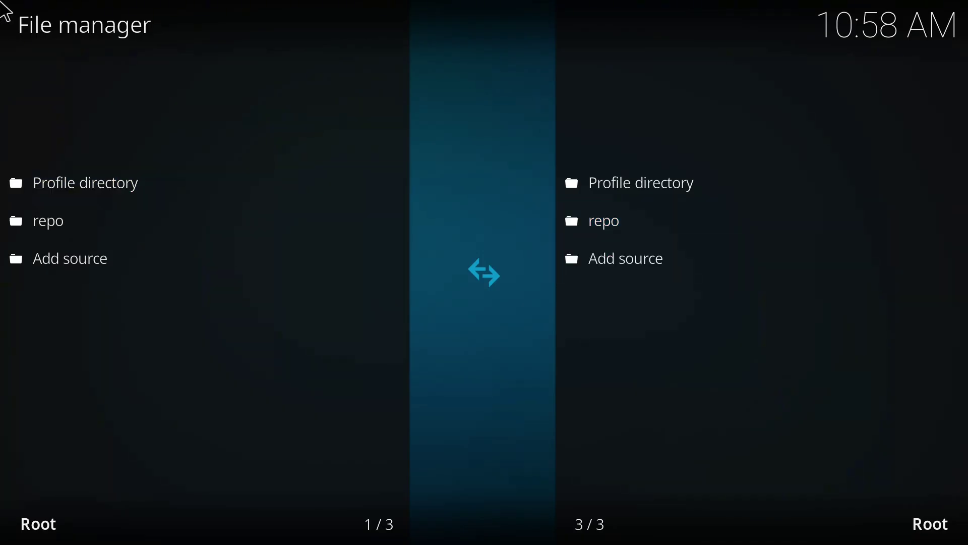
key(Escape)
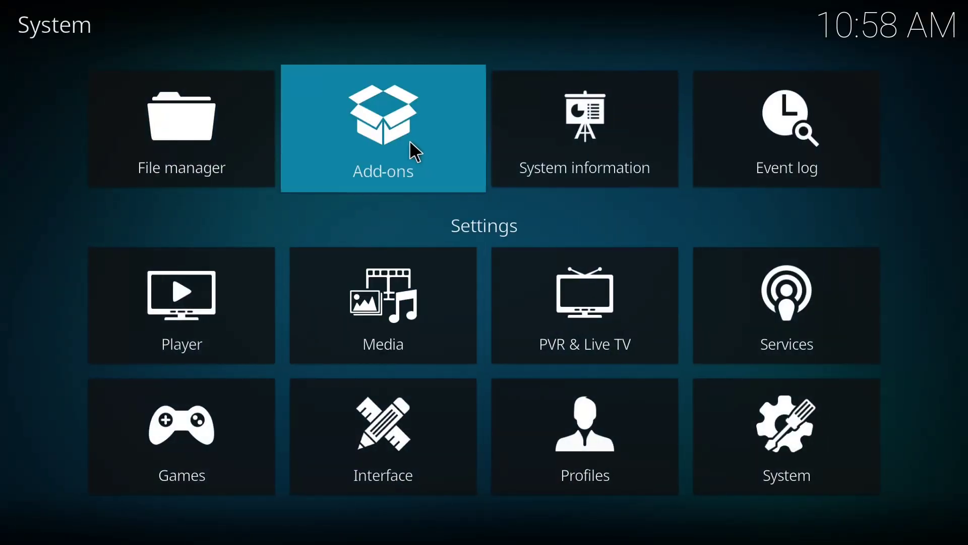
- Install repository.LostSoul-1.1.9.zip from the repo source through the add-on browser
click(405, 142)
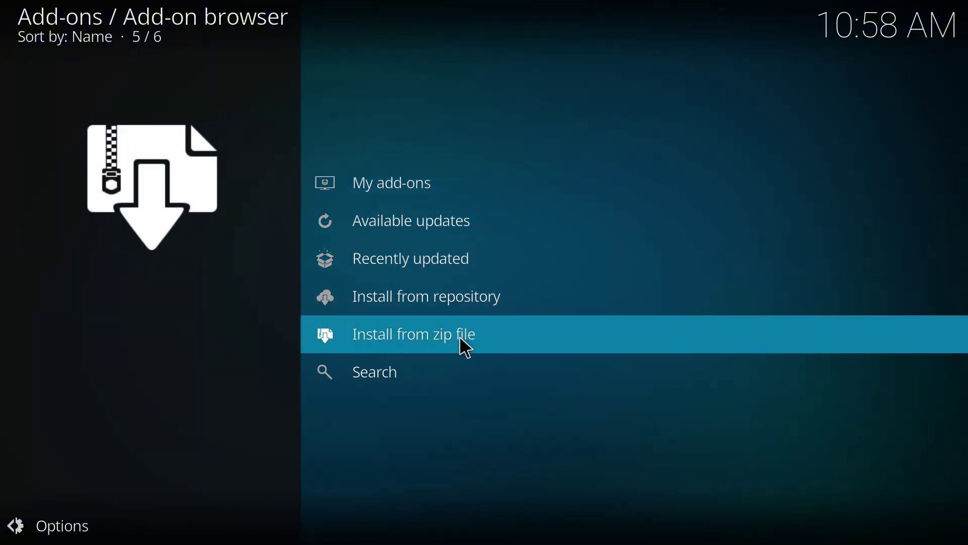
click(459, 336)
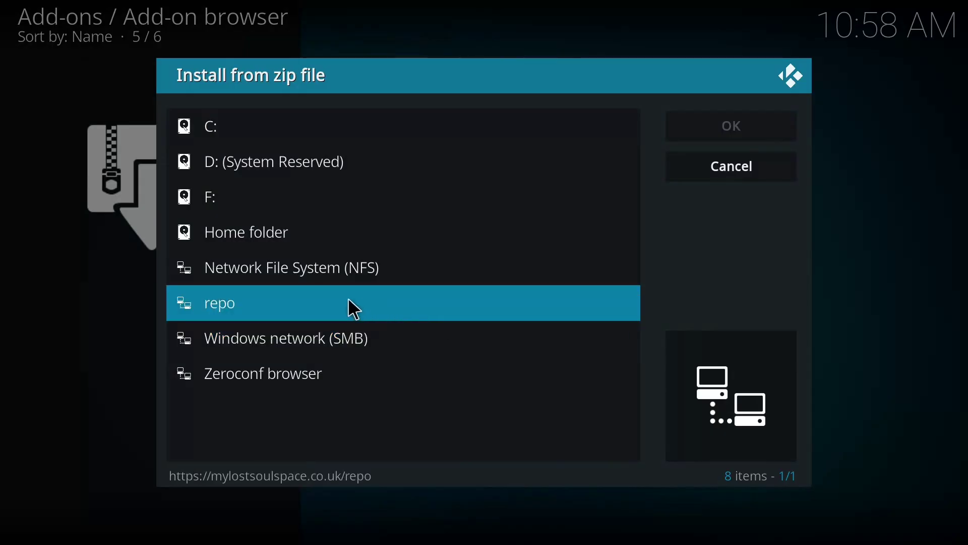
click(354, 309)
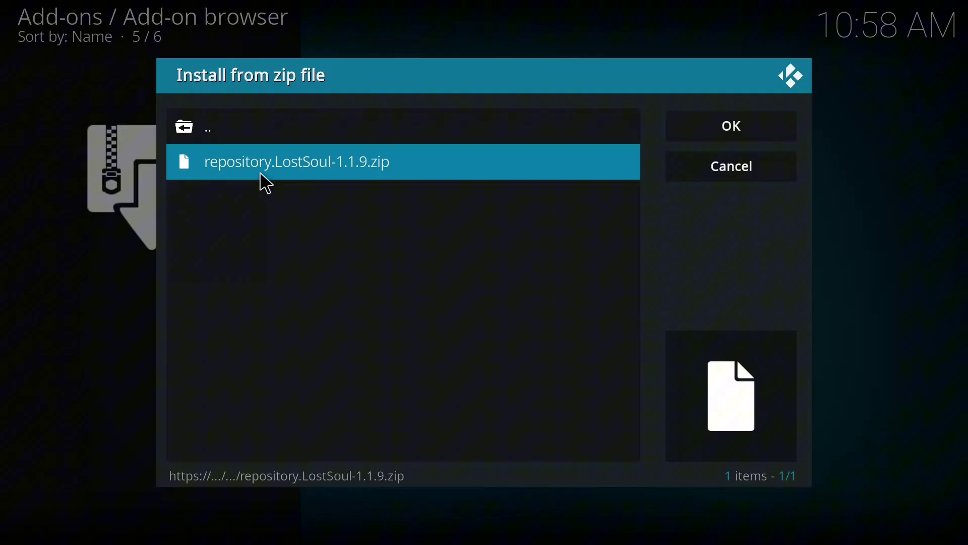
click(355, 166)
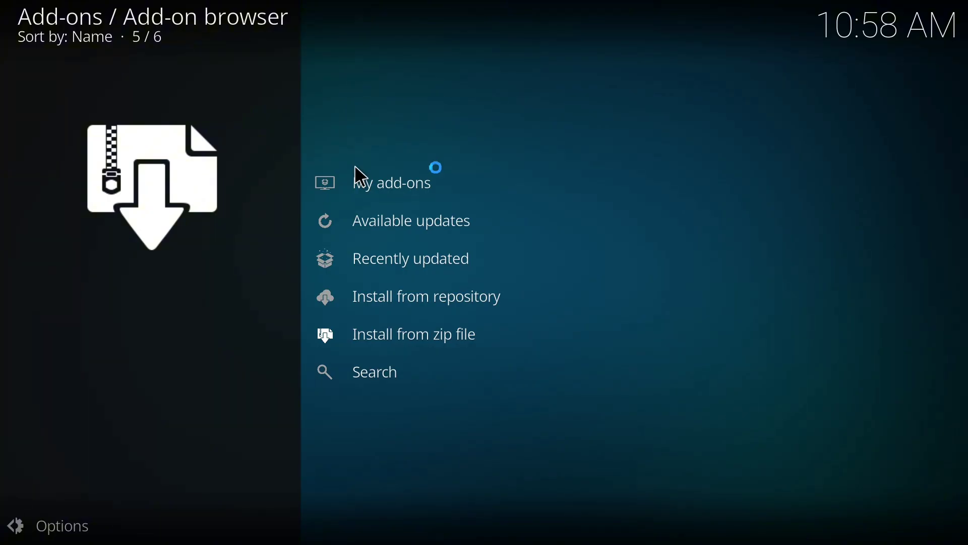
- Open the video add-ons category of the Lost Soul Repository for installing from a repository
key(Up)
key(Up)
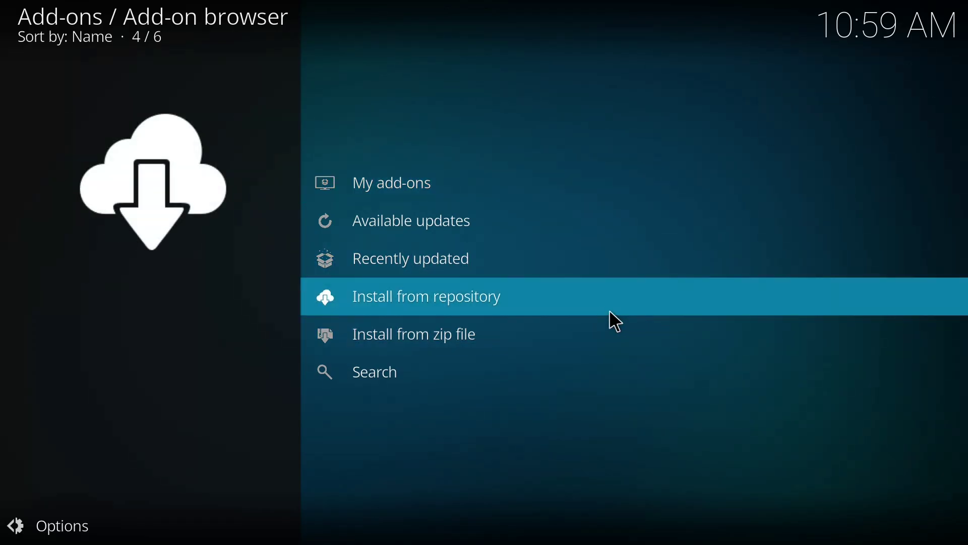
click(589, 307)
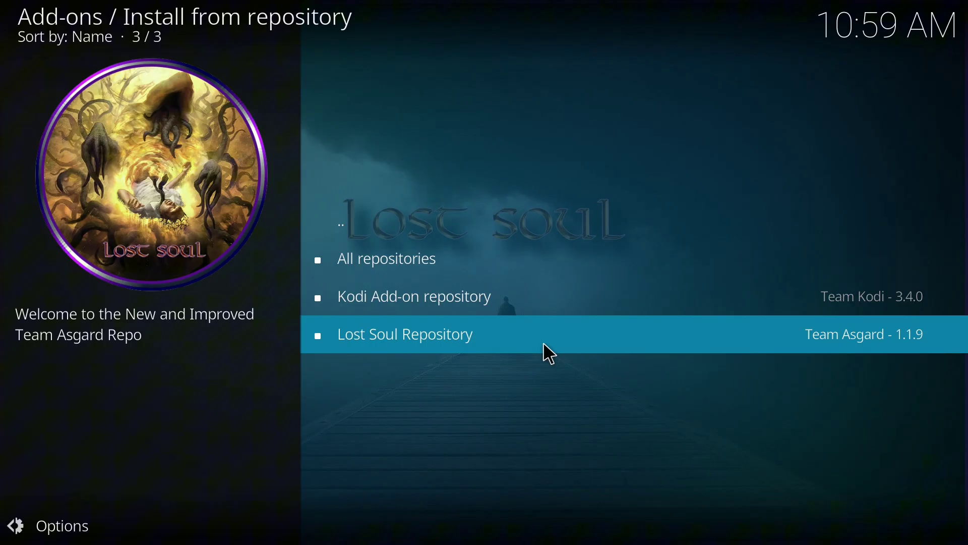
click(546, 346)
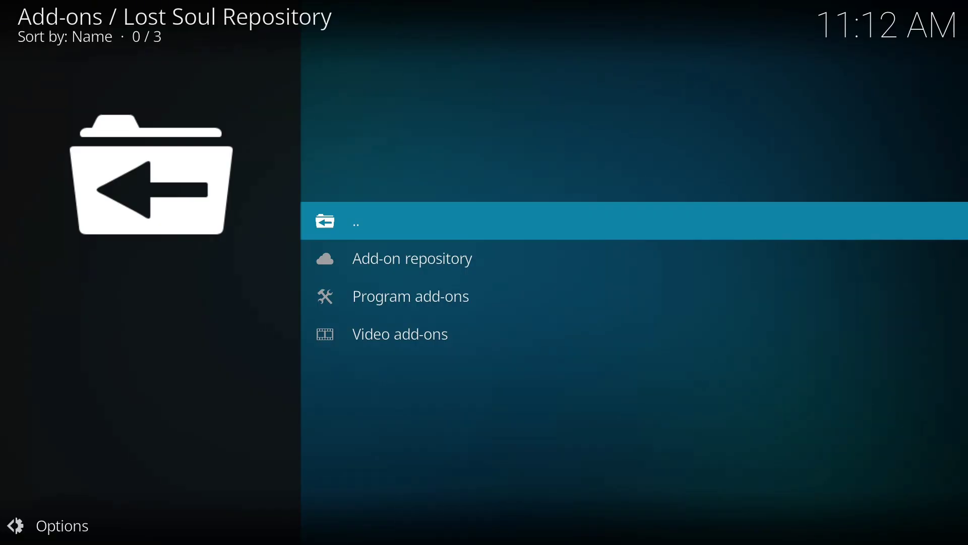
click(466, 341)
key(Up)
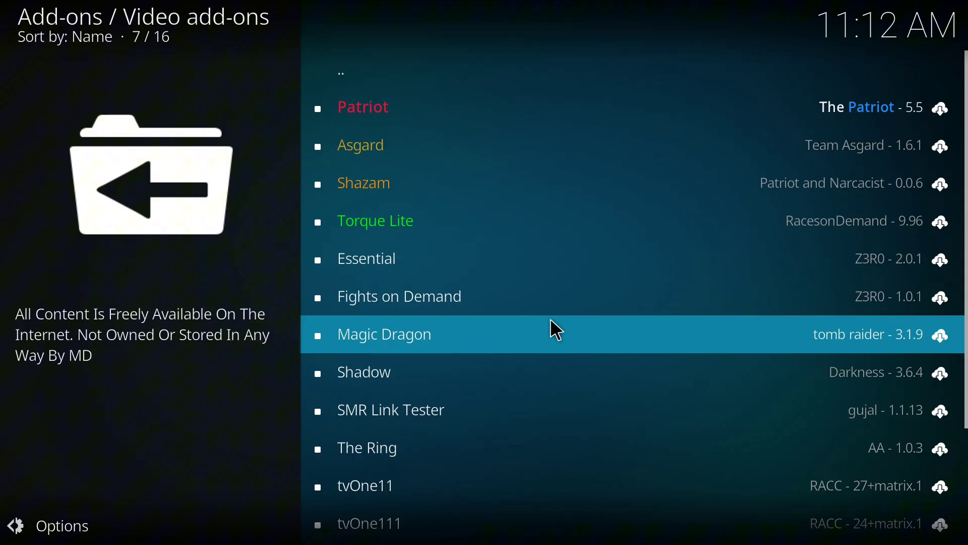
- Find the Shadow add-on in the repository's video add-ons list and install it
scroll(525, 273, down, 4)
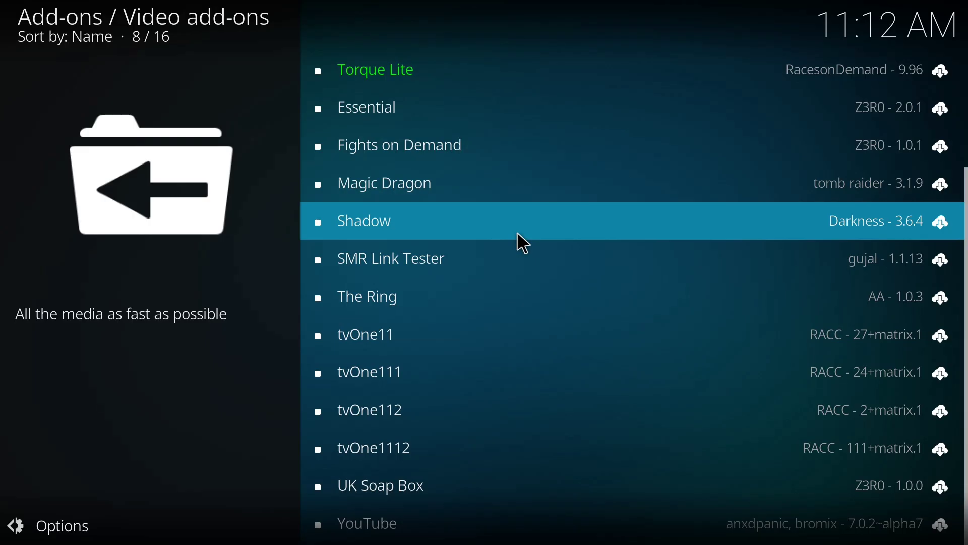
scroll(524, 243, up, 5)
scroll(525, 243, down, 6)
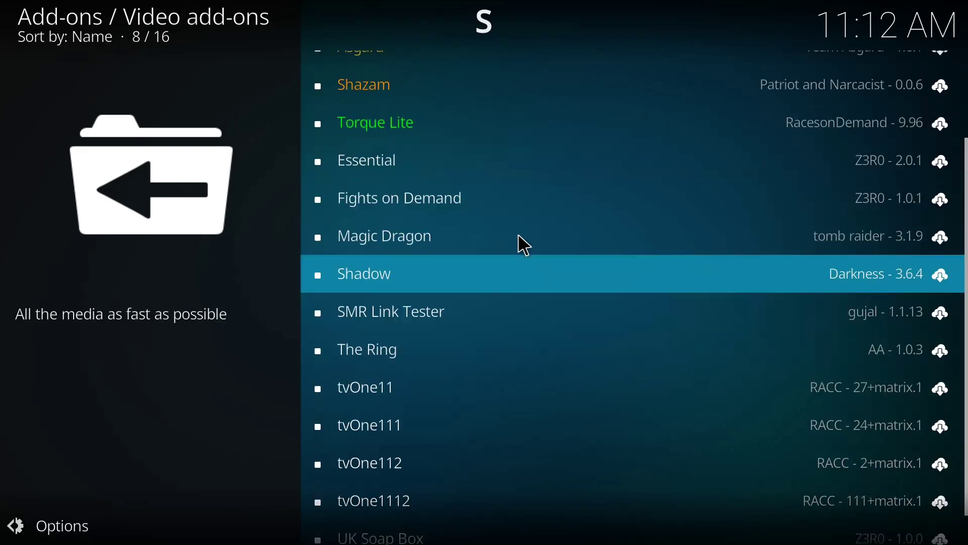
scroll(514, 231, up, 9)
scroll(514, 232, down, 10)
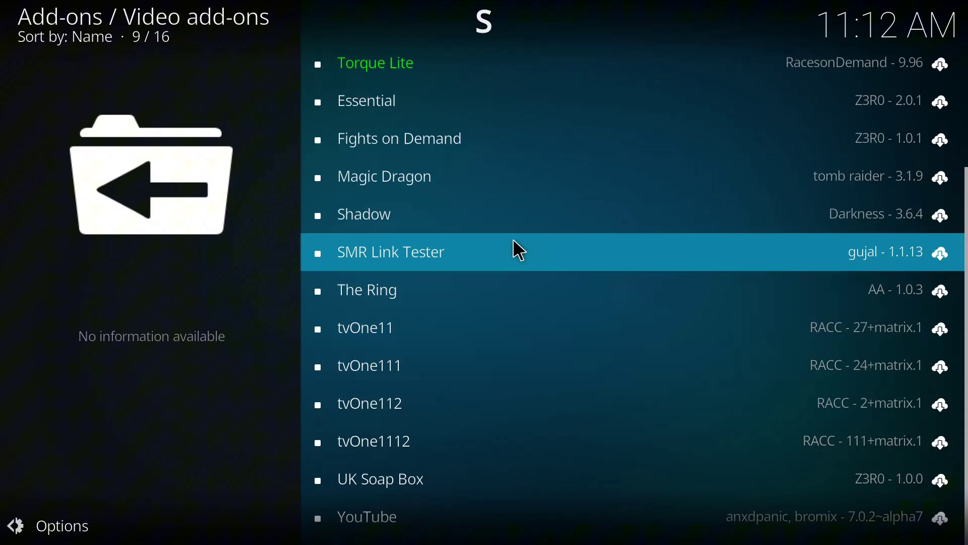
scroll(525, 262, up, 4)
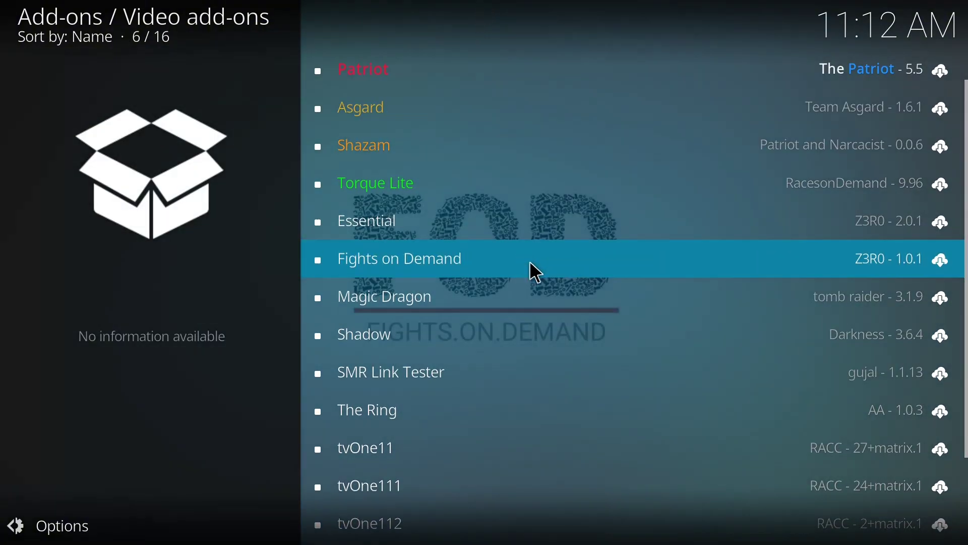
scroll(529, 266, down, 2)
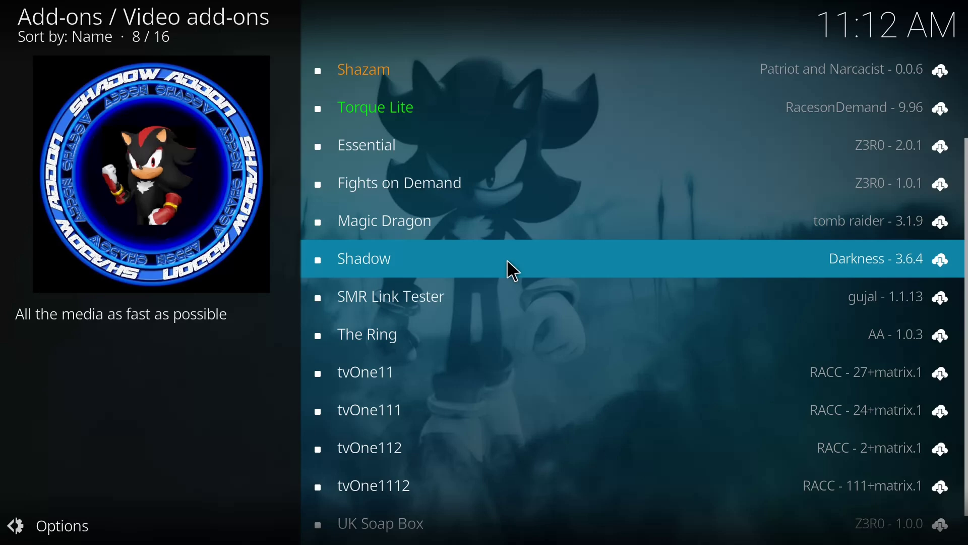
click(514, 272)
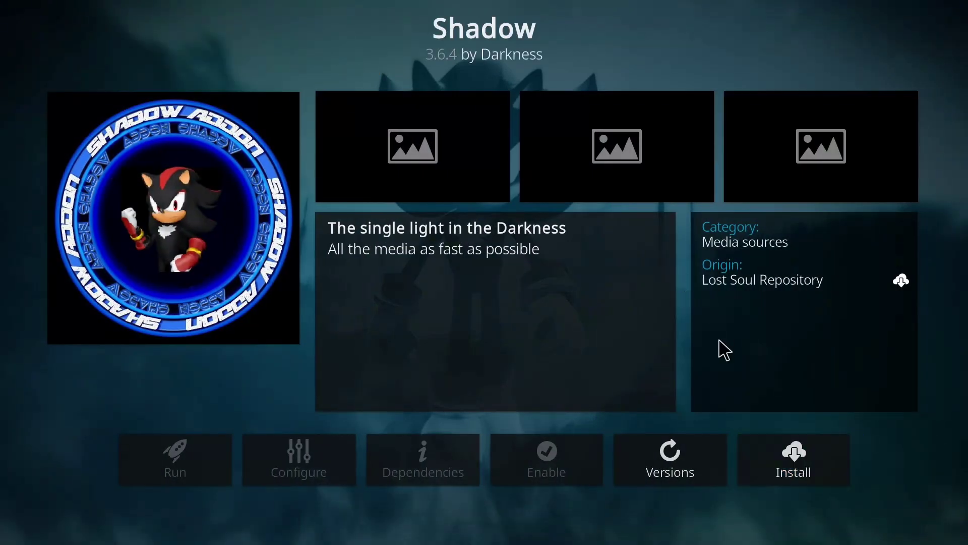
click(784, 457)
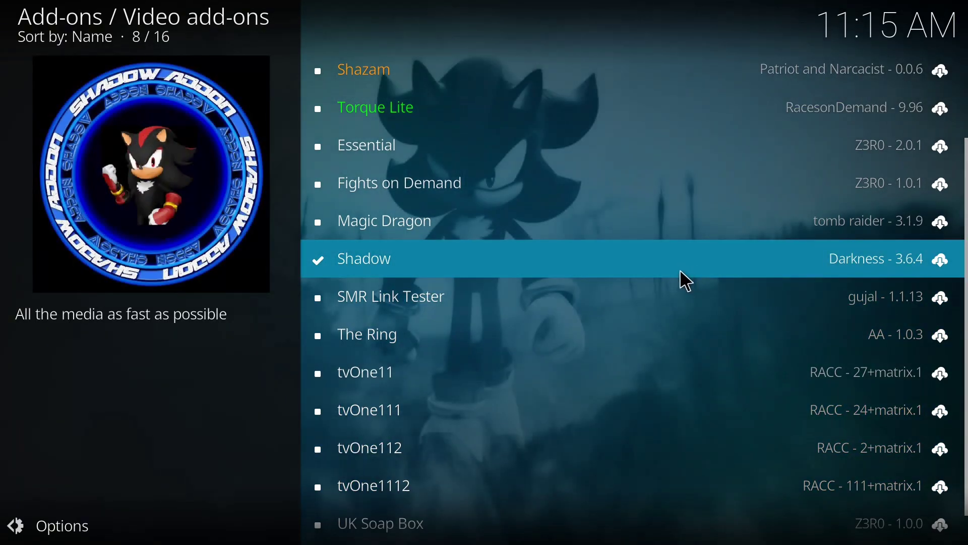
- Return to the home screen and open the list of installed video add-ons
key(BackSpace)
key(BackSpace)
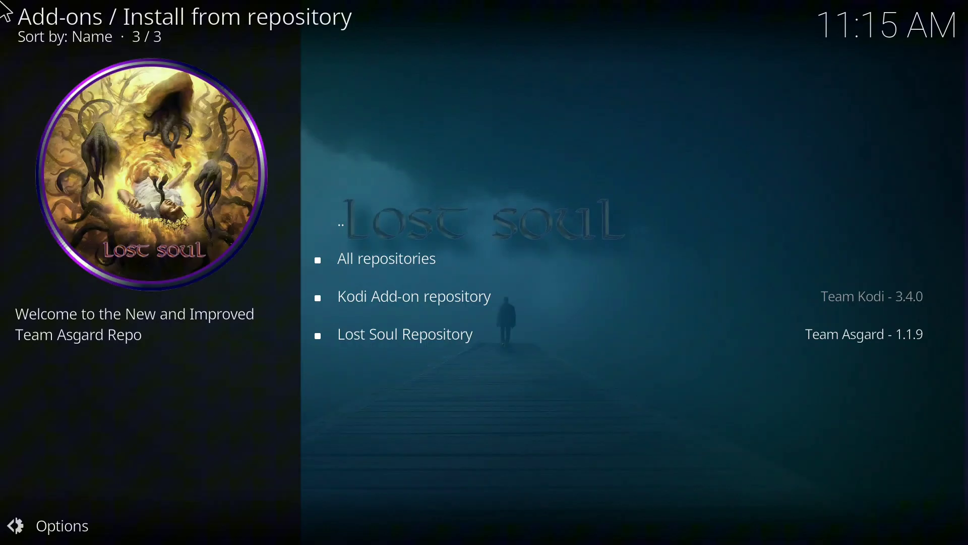
key(BackSpace)
key(BackSpace)
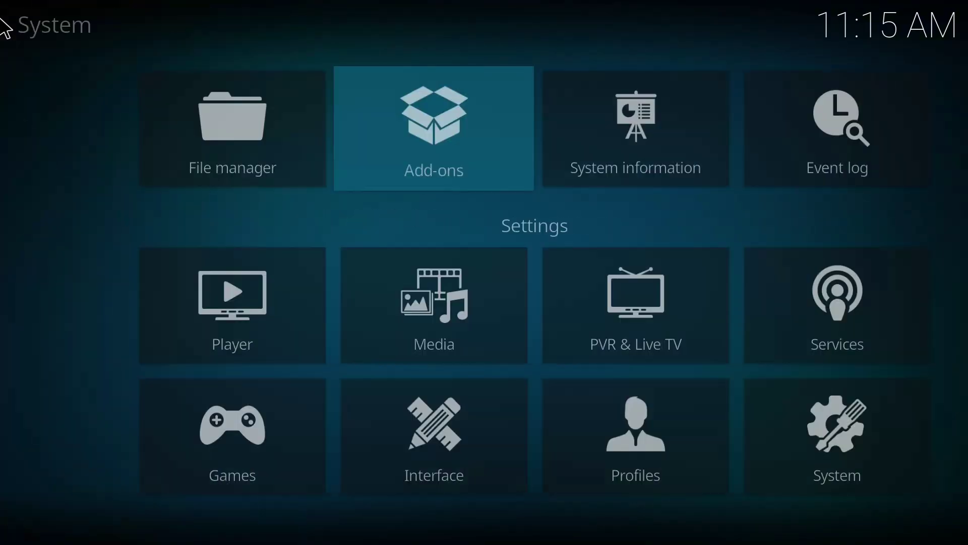
key(BackSpace)
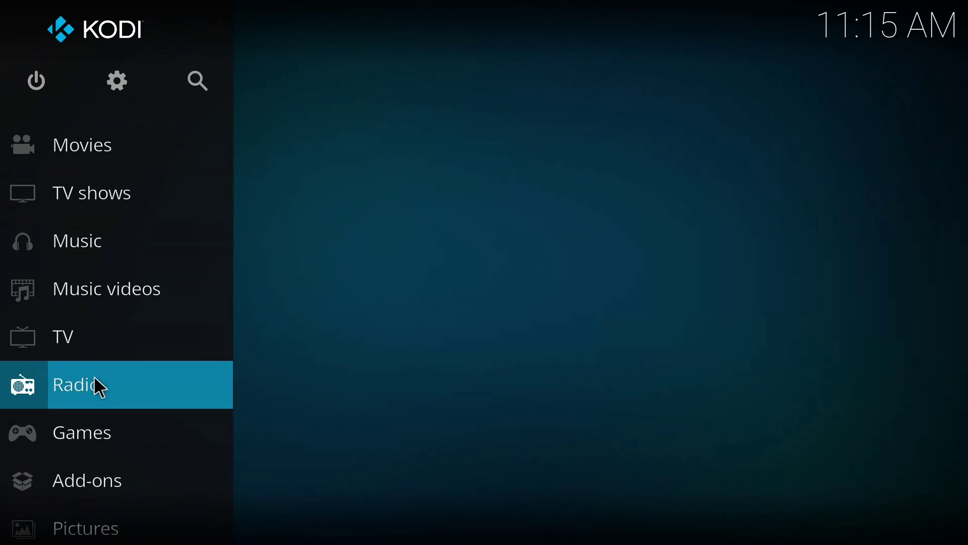
click(121, 492)
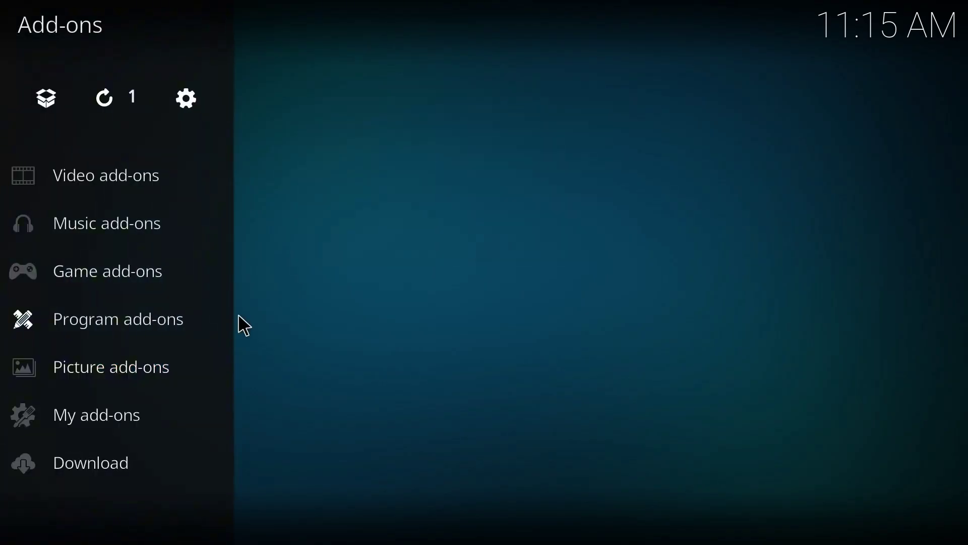
click(145, 174)
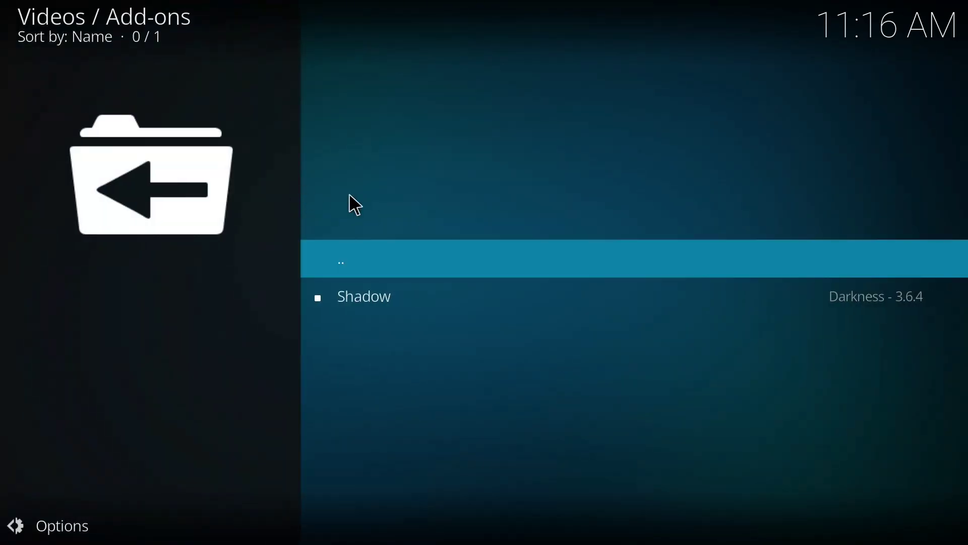